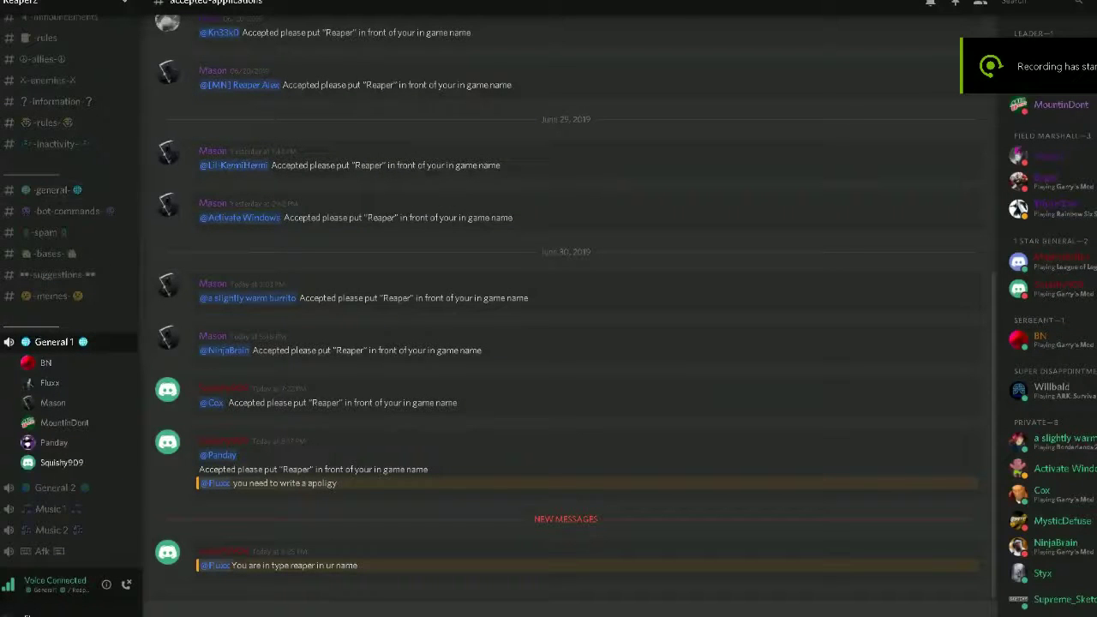
# Flip between the game and Discord, briefly checking a voice channel member's profile.
pyautogui.hotkey('alt', 'Tab')
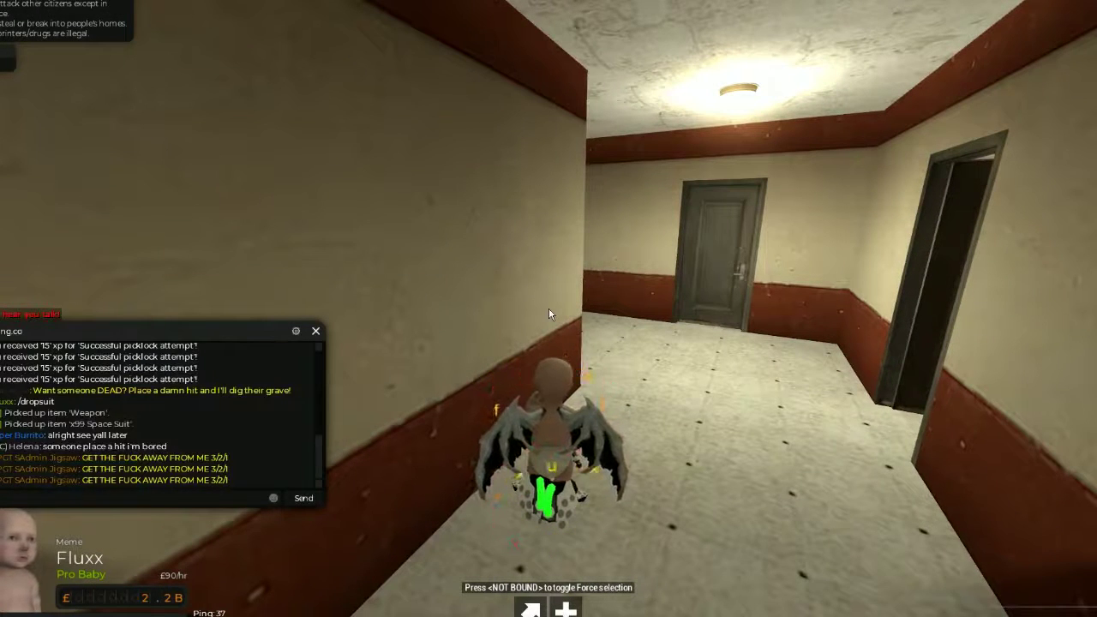
pyautogui.press('super')
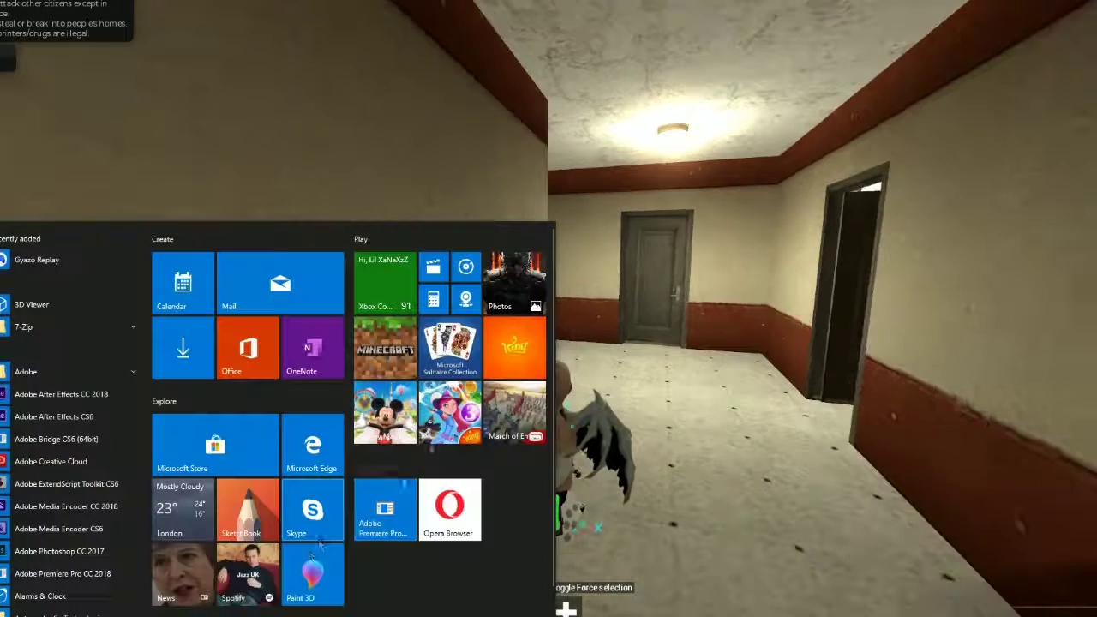
pyautogui.hotkey('alt', 'Tab')
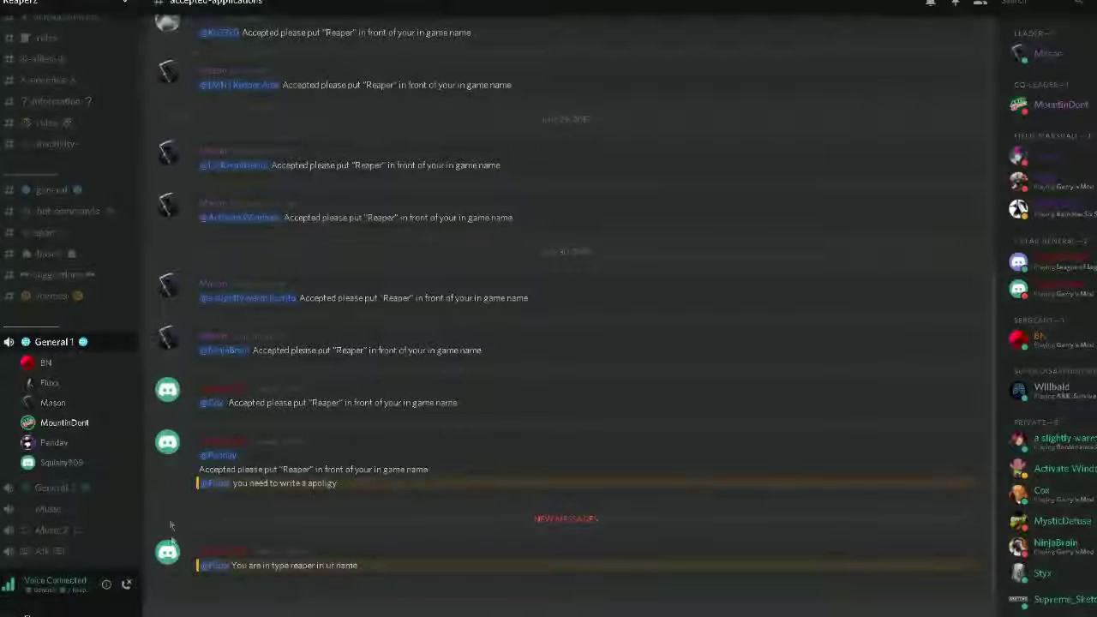
pyautogui.click(215, 565)
pyautogui.click(464, 403)
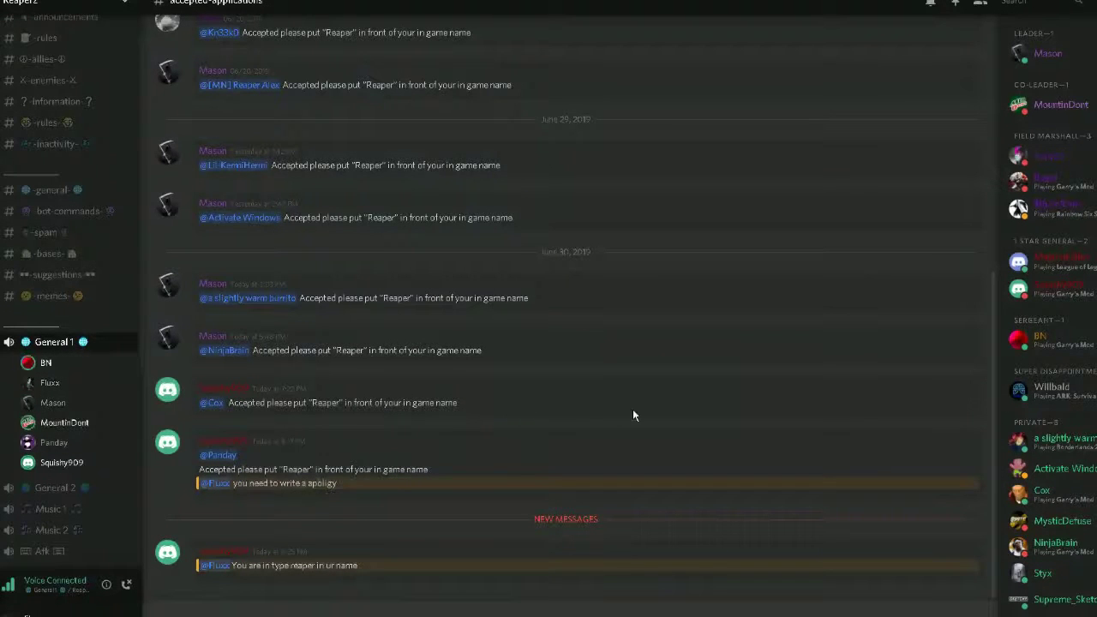
# View the Audit Log screenshot in #general up close, then toggle the GeForce overlay.
pyautogui.click(53, 190)
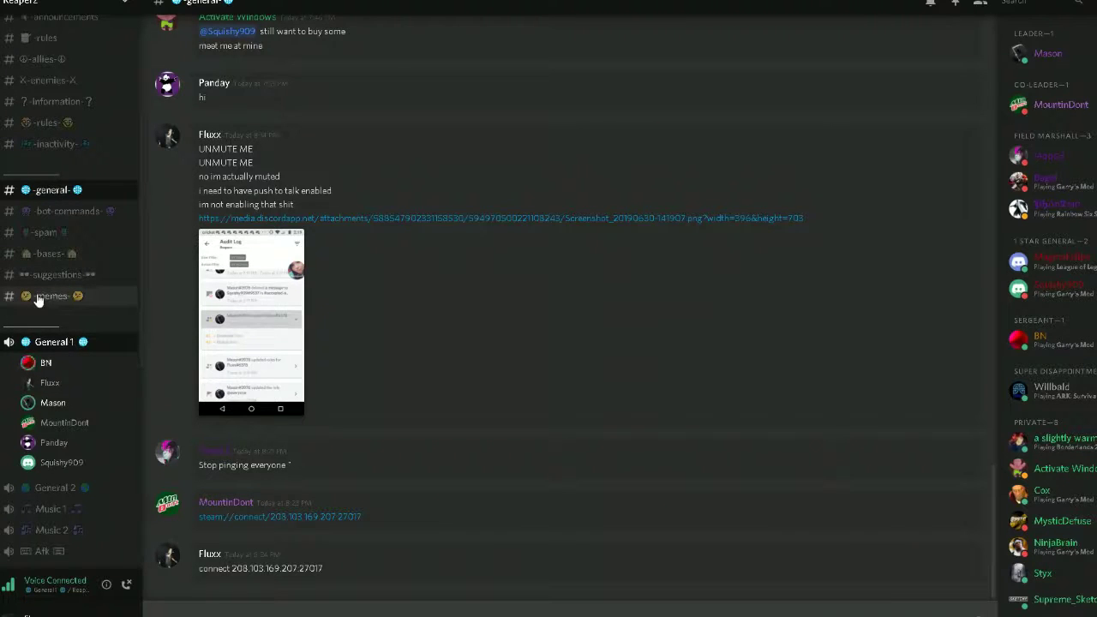
pyautogui.click(275, 320)
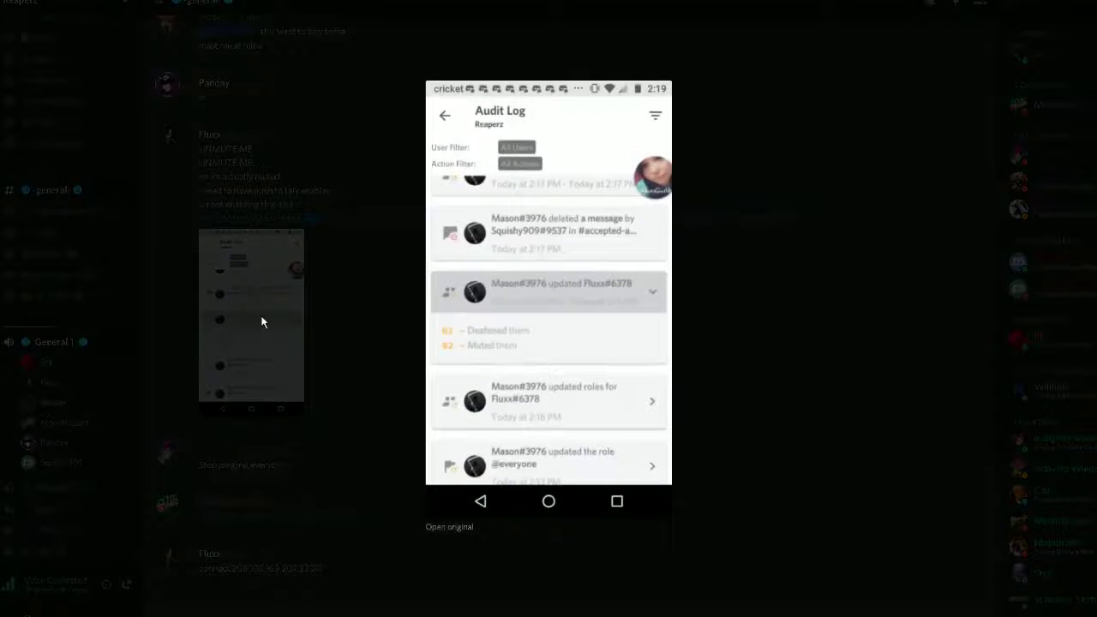
pyautogui.click(264, 321)
pyautogui.hotkey('alt', 'z')
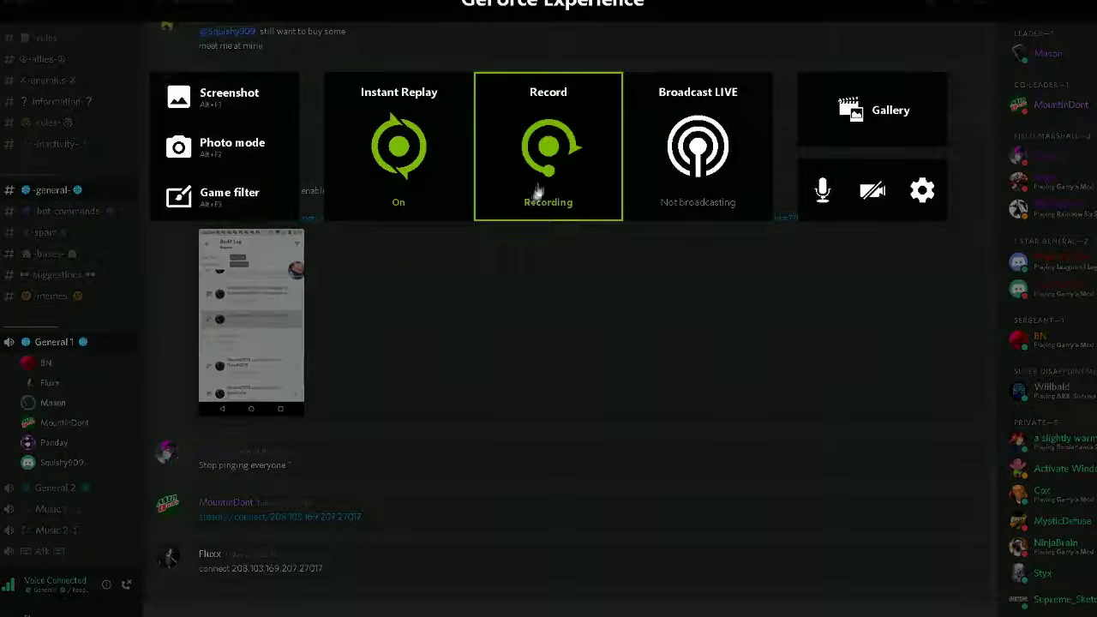
pyautogui.hotkey('alt', 'z')
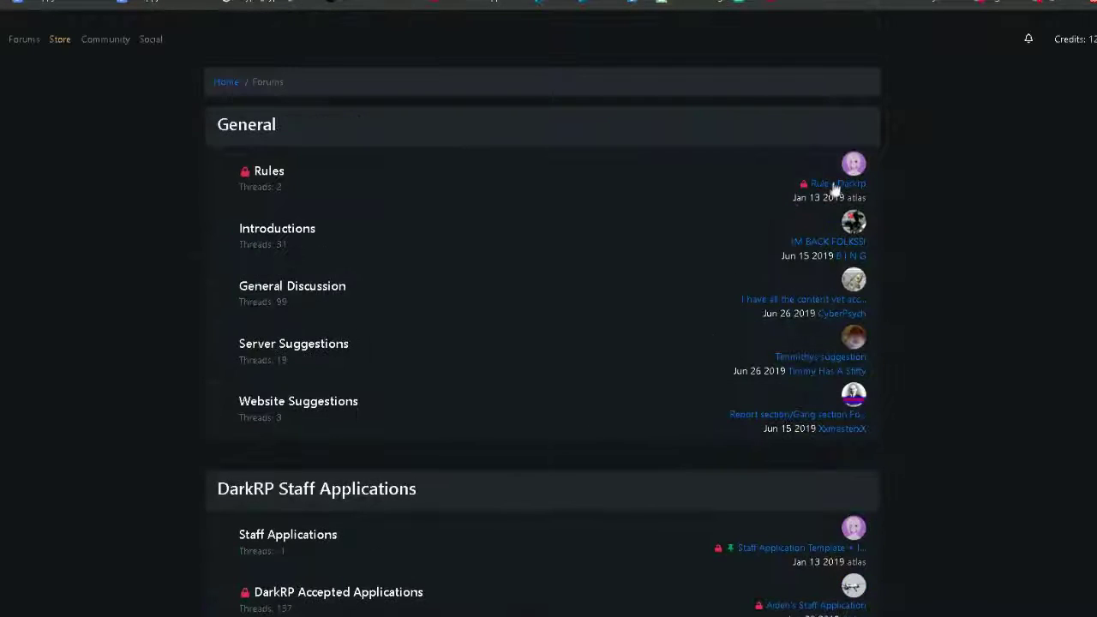
# Open the 'Rules: Darkrp' thread and follow its link to the Dark RP Rules page.
pyautogui.click(839, 183)
pyautogui.click(557, 287)
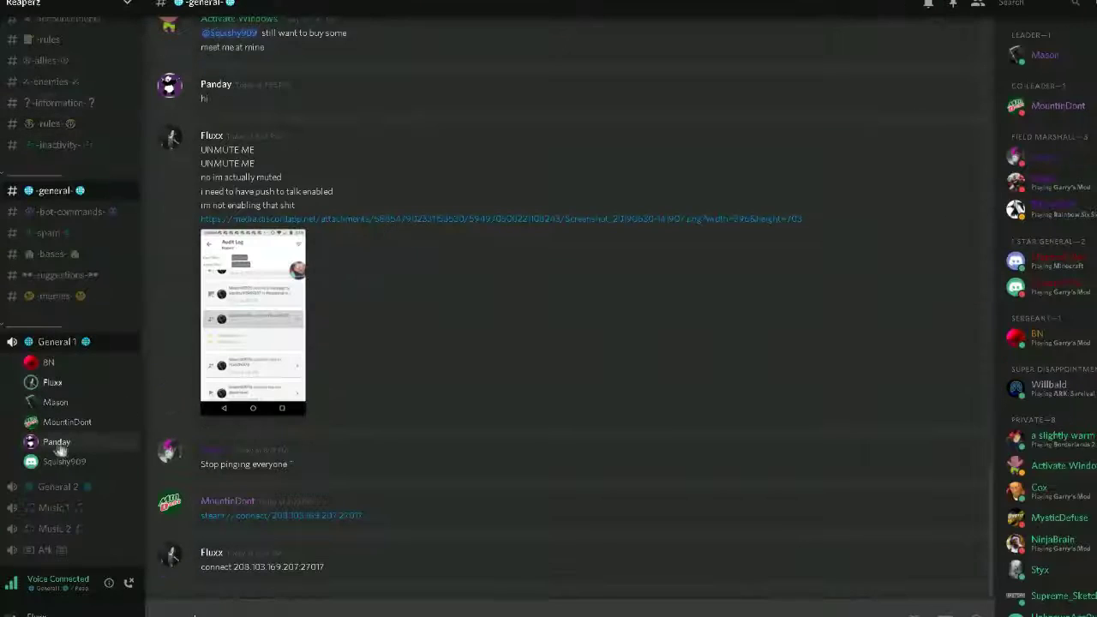
# Check the co-leader's profile in the General 1 voice list, then return to Garry's Mod.
pyautogui.click(67, 422)
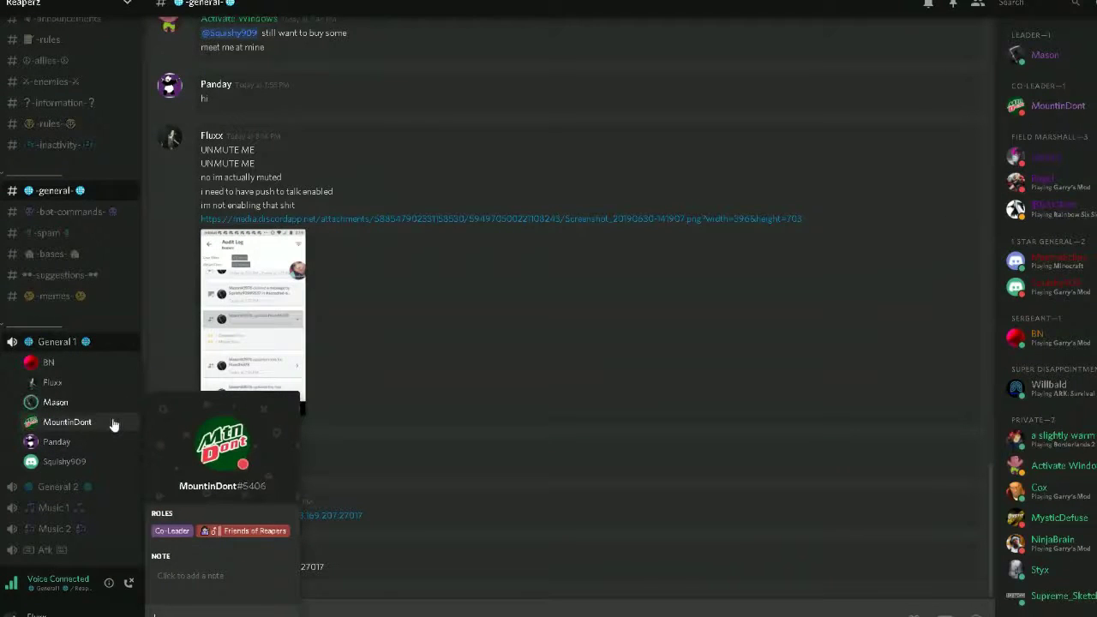
pyautogui.click(372, 472)
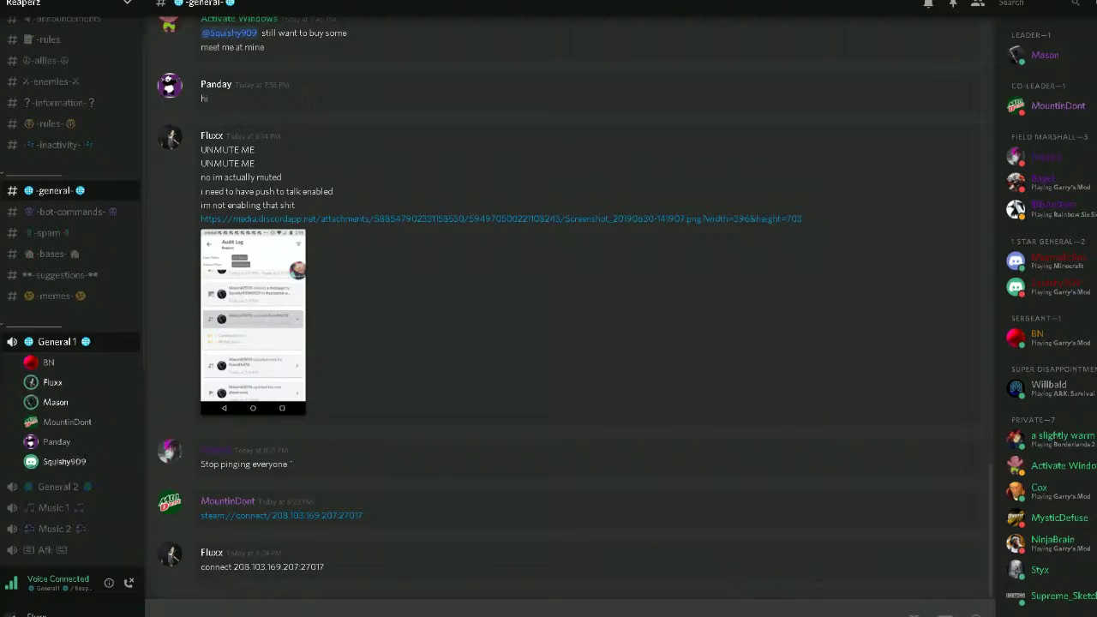
pyautogui.hotkey('alt', 'Tab')
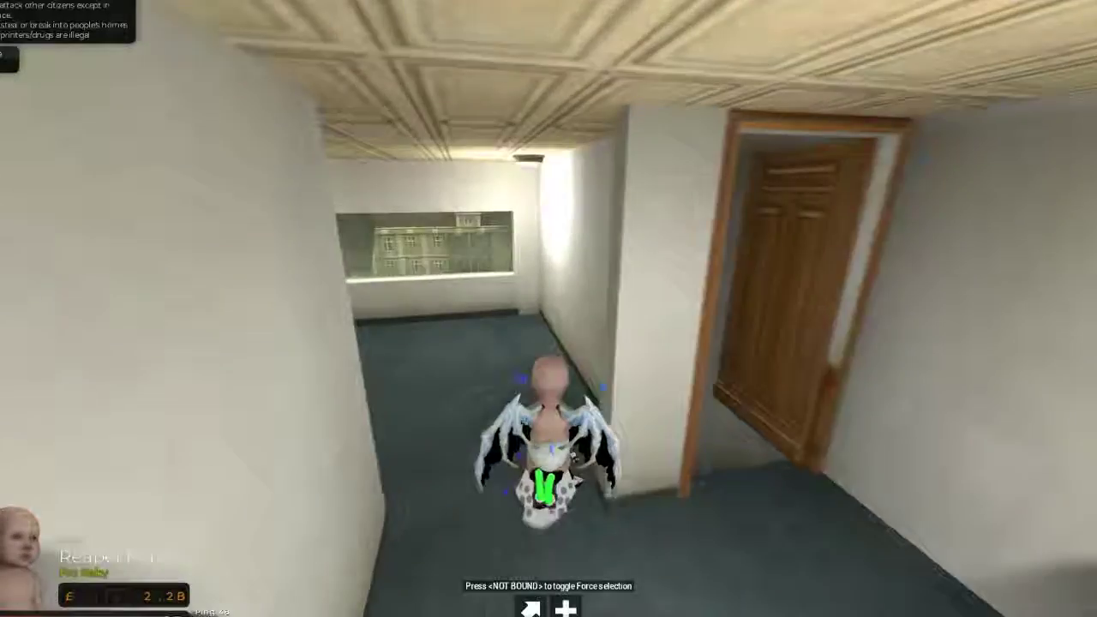
# Leave the hallway and run across the rooftops onto the neighbouring white roof.
pyautogui.press('w')
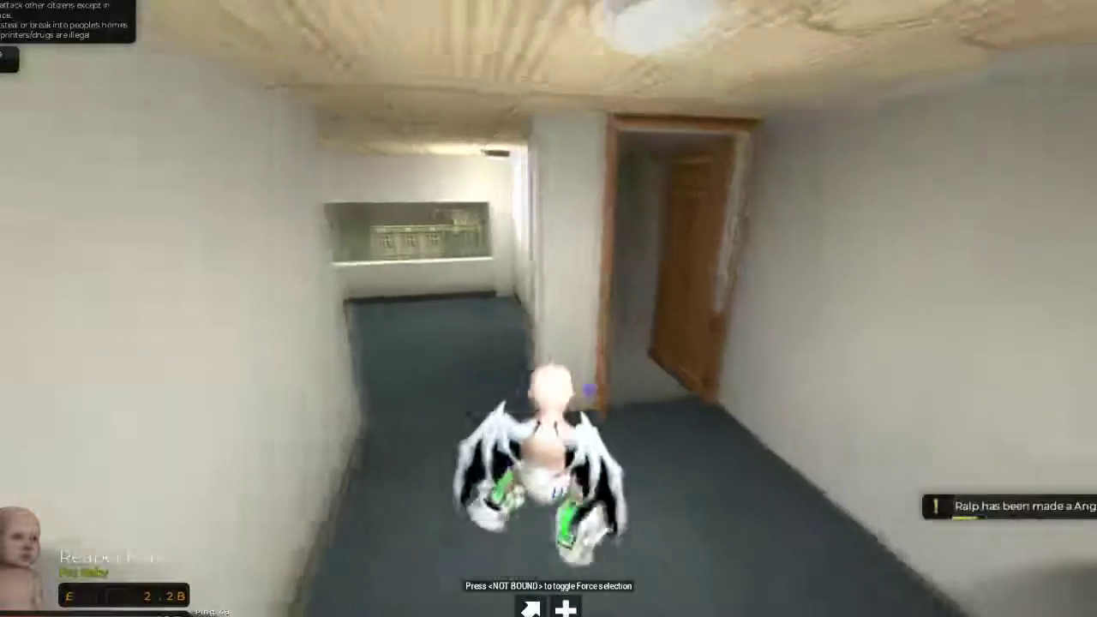
pyautogui.press('w')
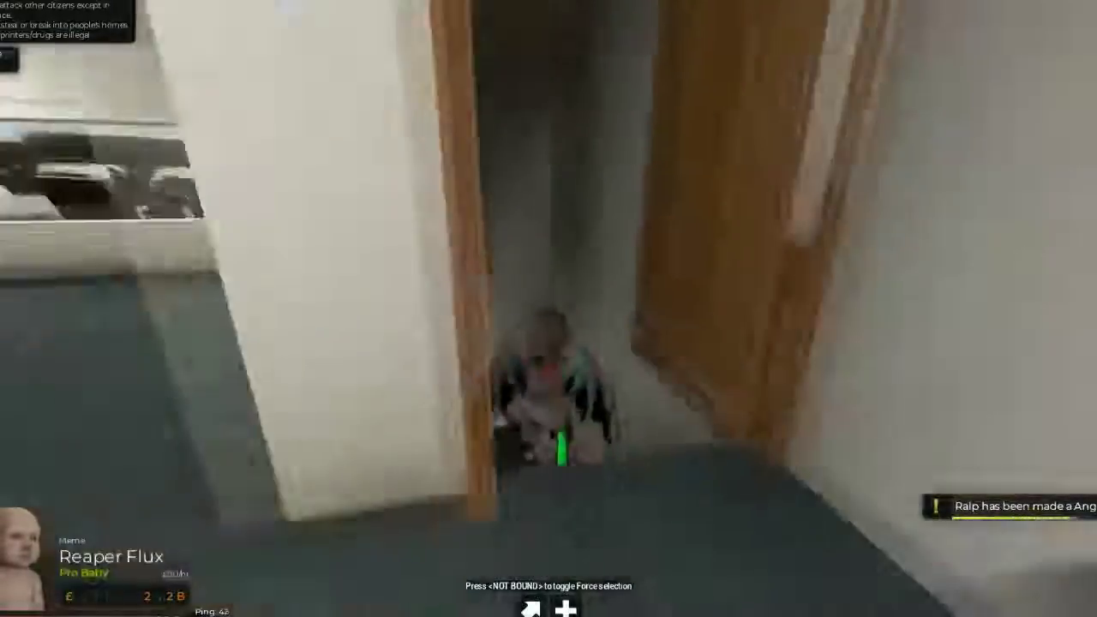
pyautogui.press('w')
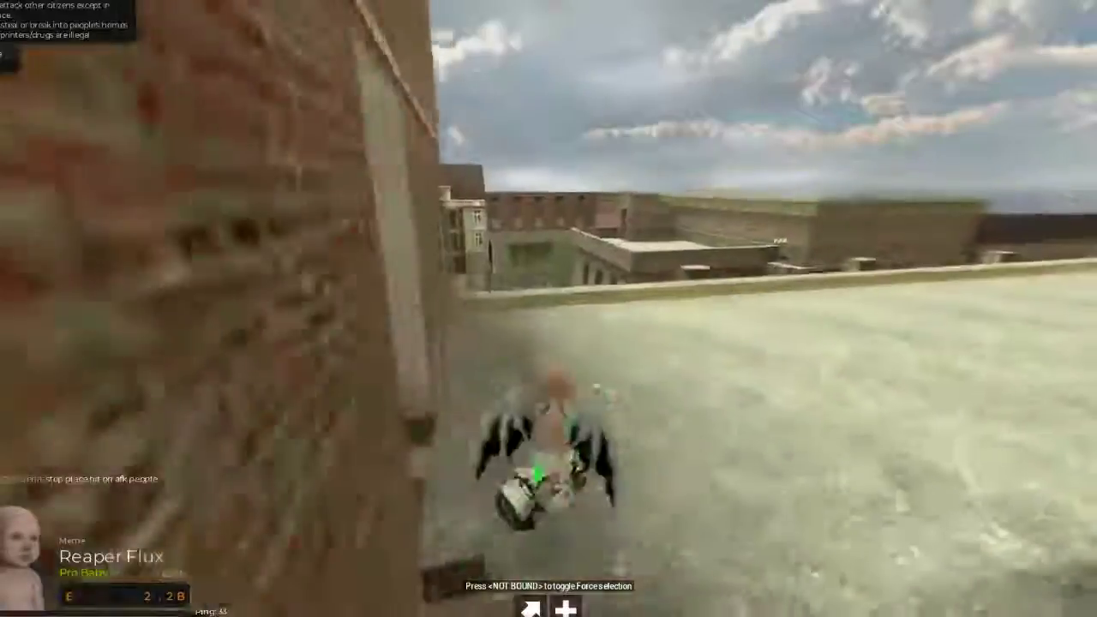
pyautogui.press('w')
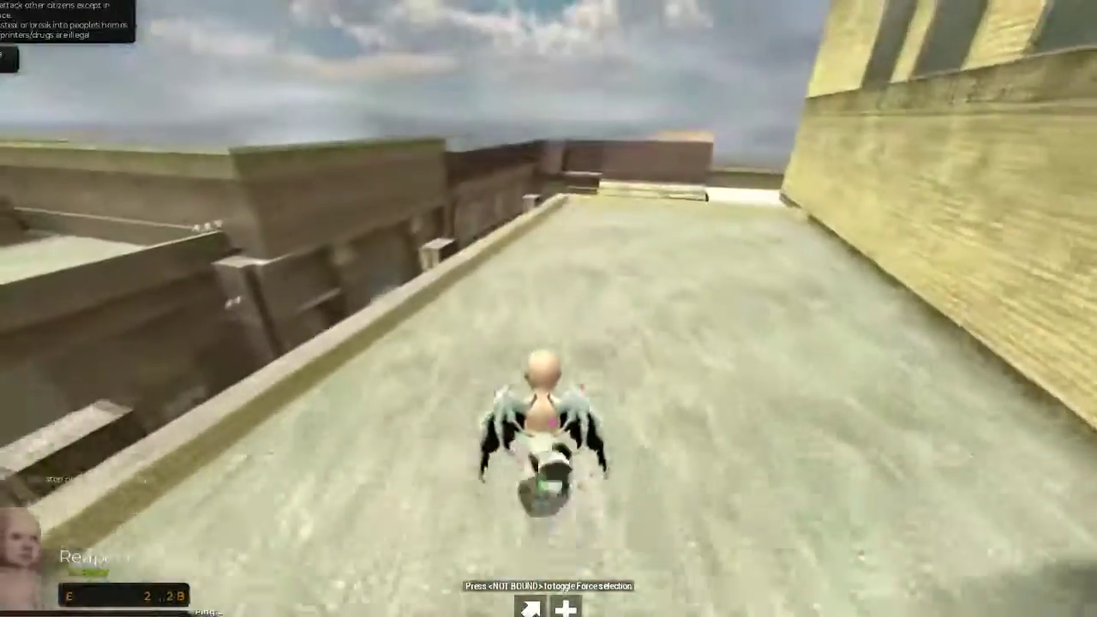
pyautogui.press('w')
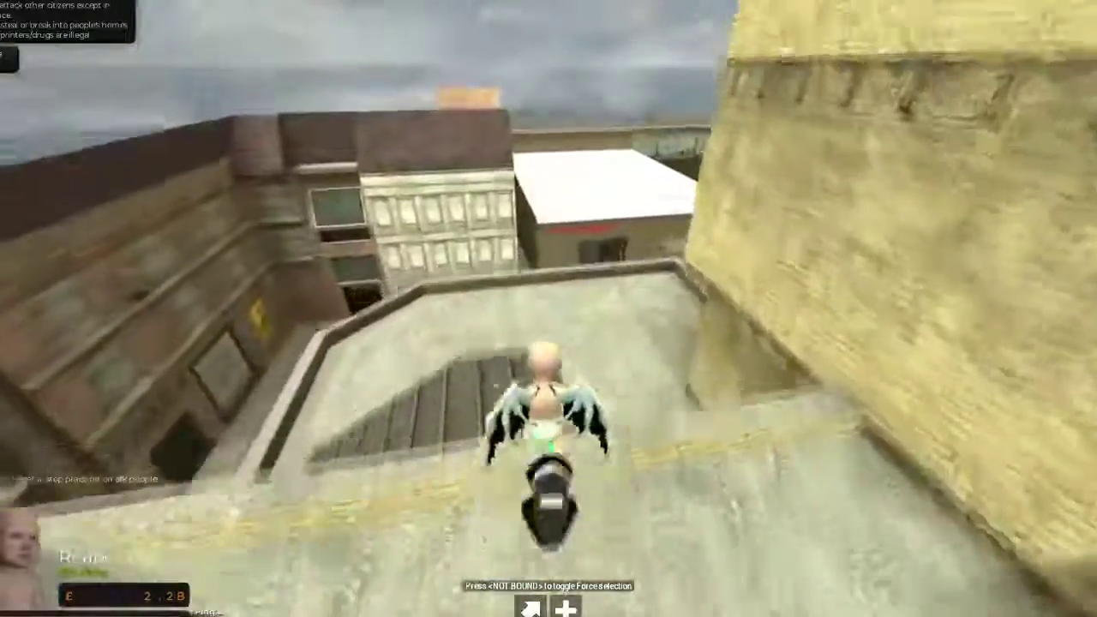
pyautogui.press('w')
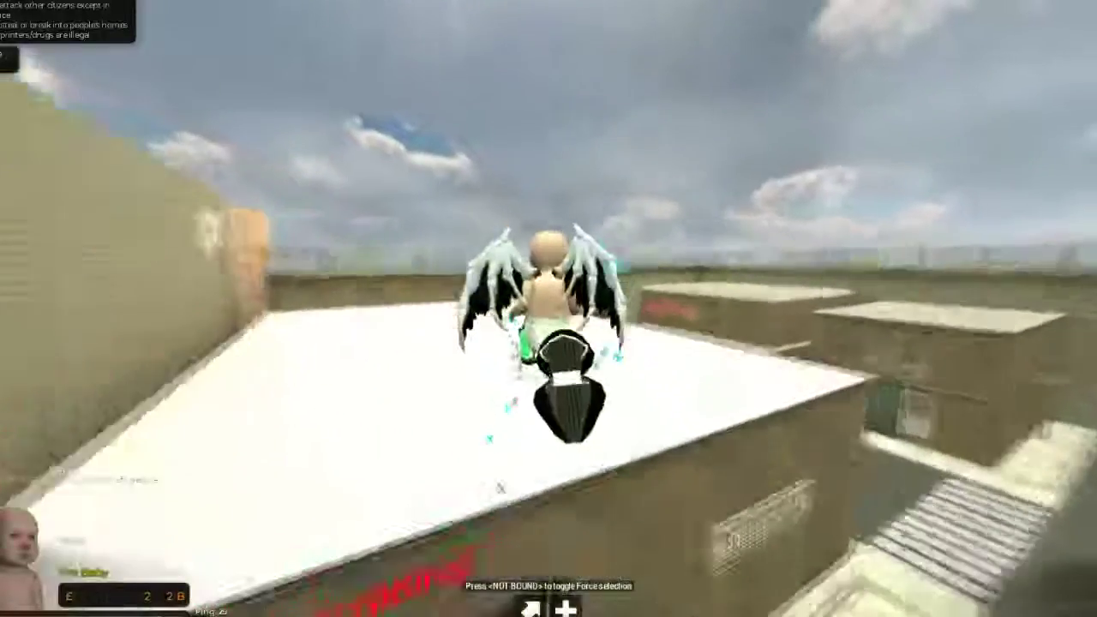
pyautogui.press('w')
# Drop into the alley, ride through the tunnel, and enter the brick building's corridor.
pyautogui.press('w')
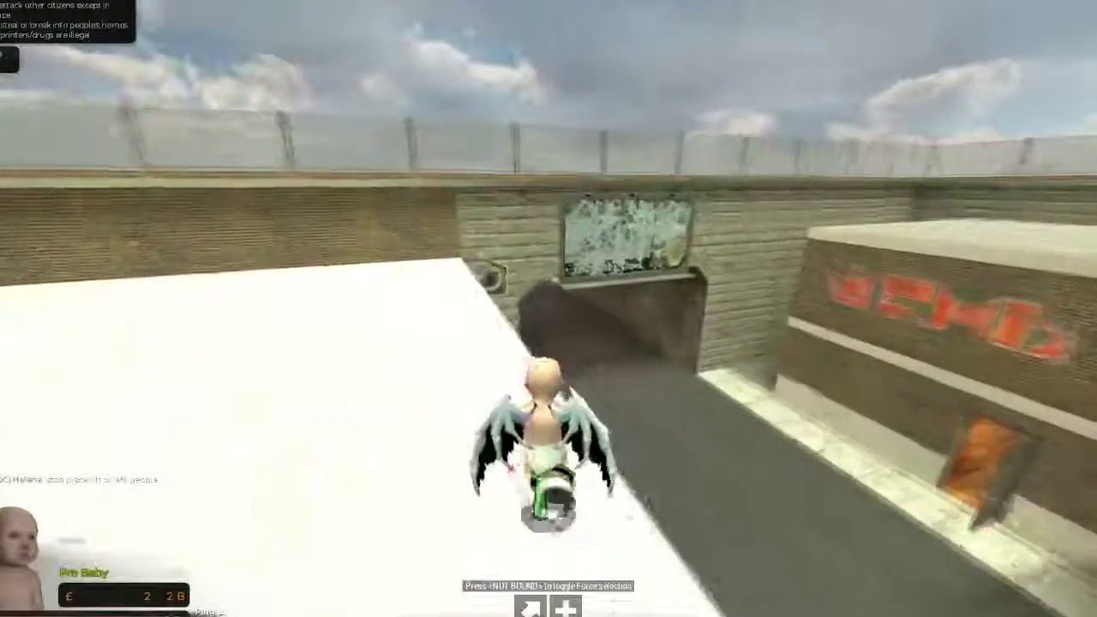
pyautogui.press('w')
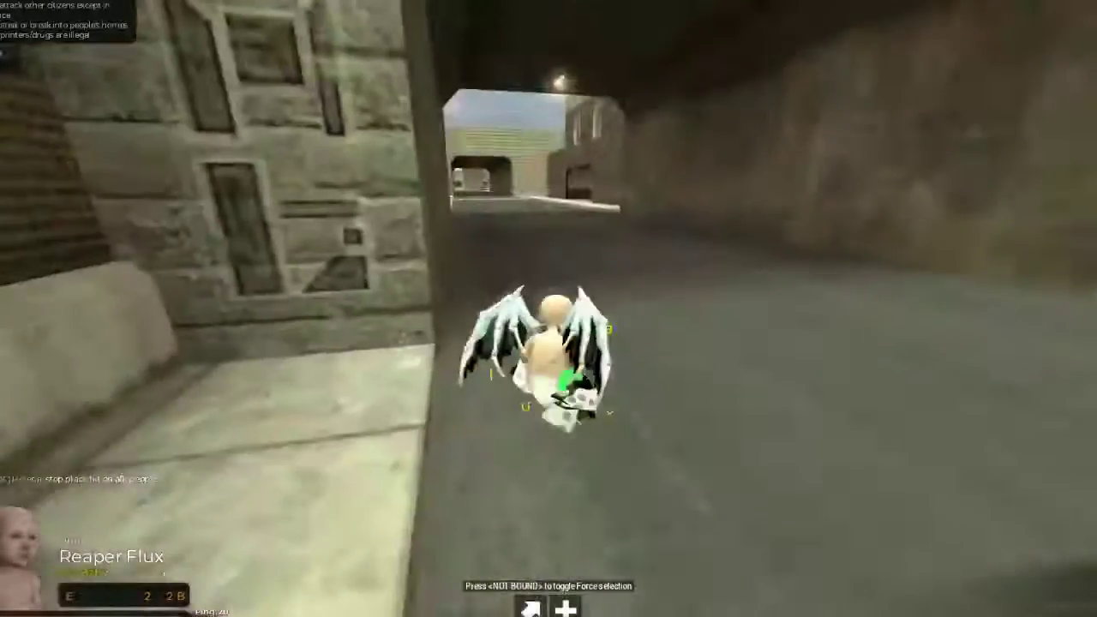
pyautogui.press('w')
pyautogui.press('w')
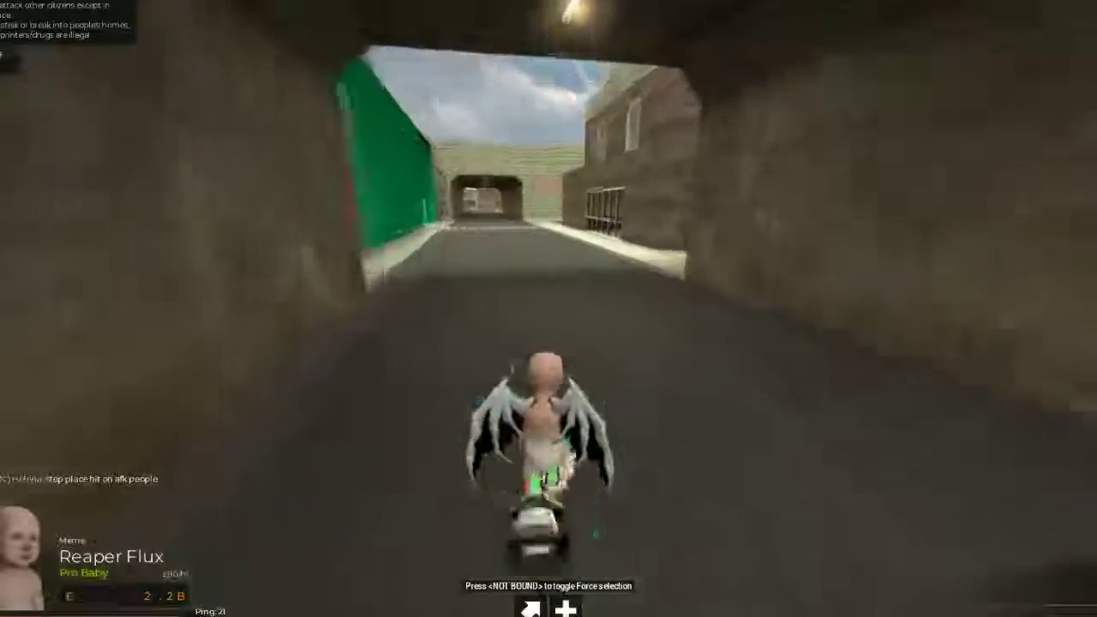
pyautogui.press('w')
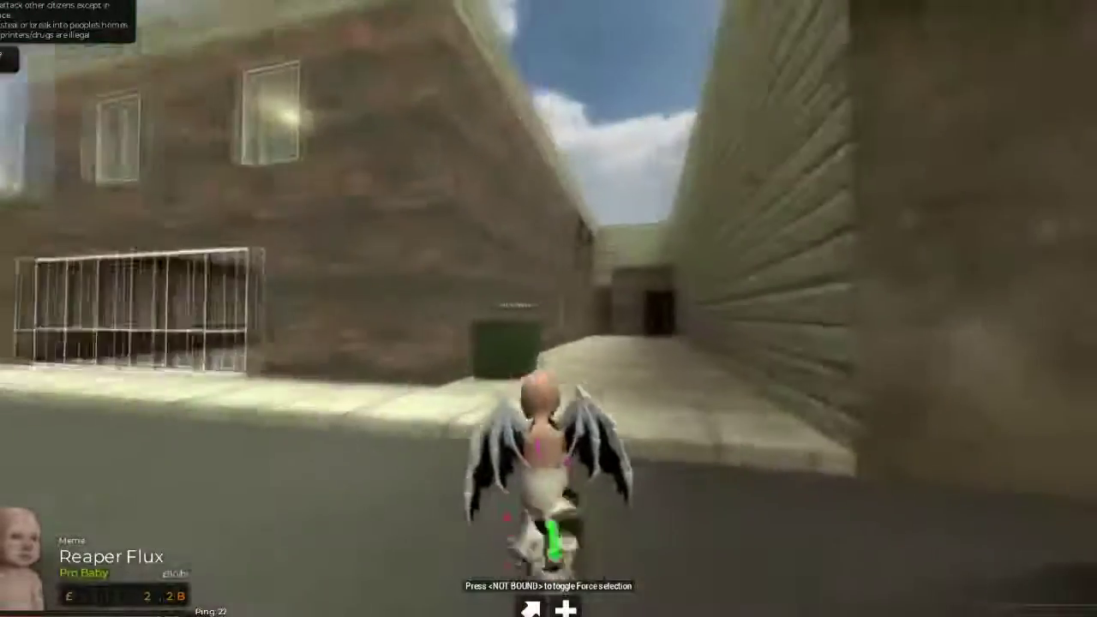
pyautogui.press('w')
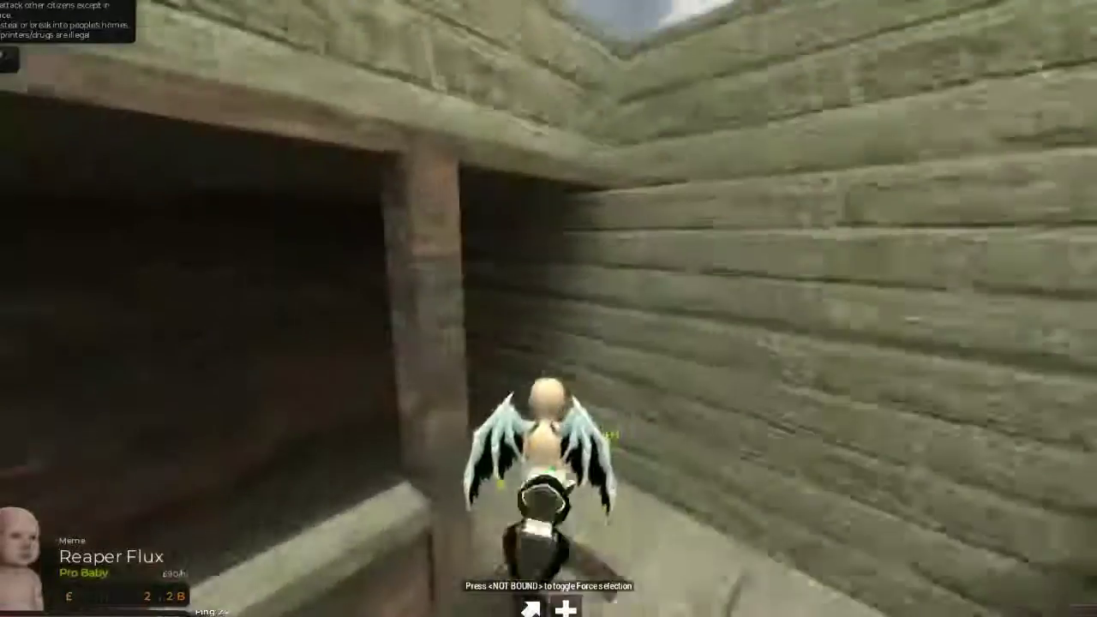
pyautogui.press('w')
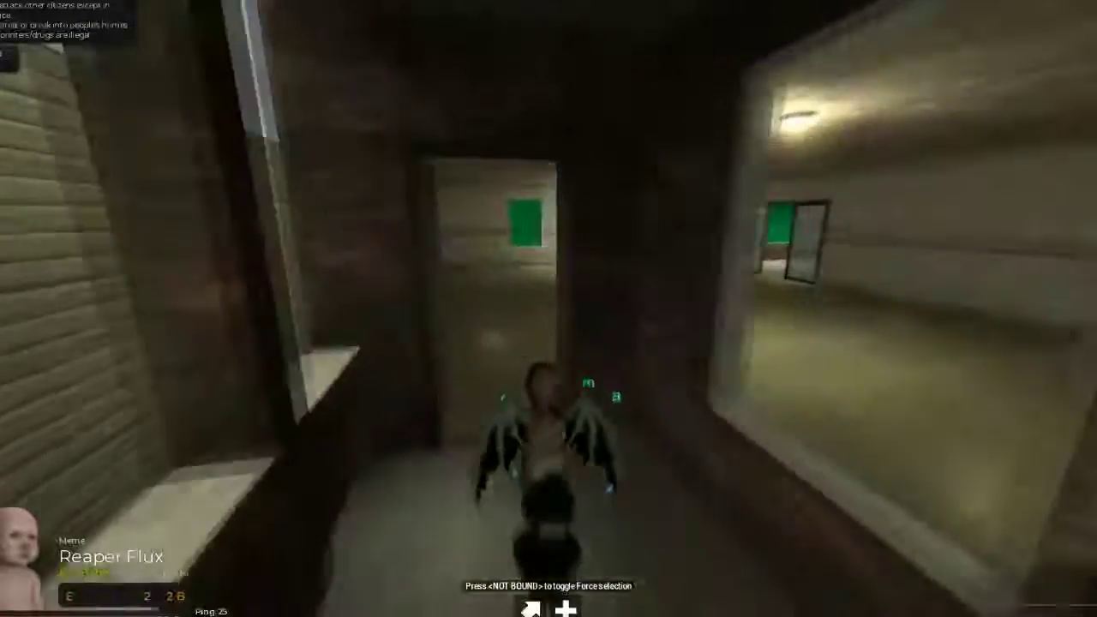
pyautogui.press('w')
pyautogui.press('w')
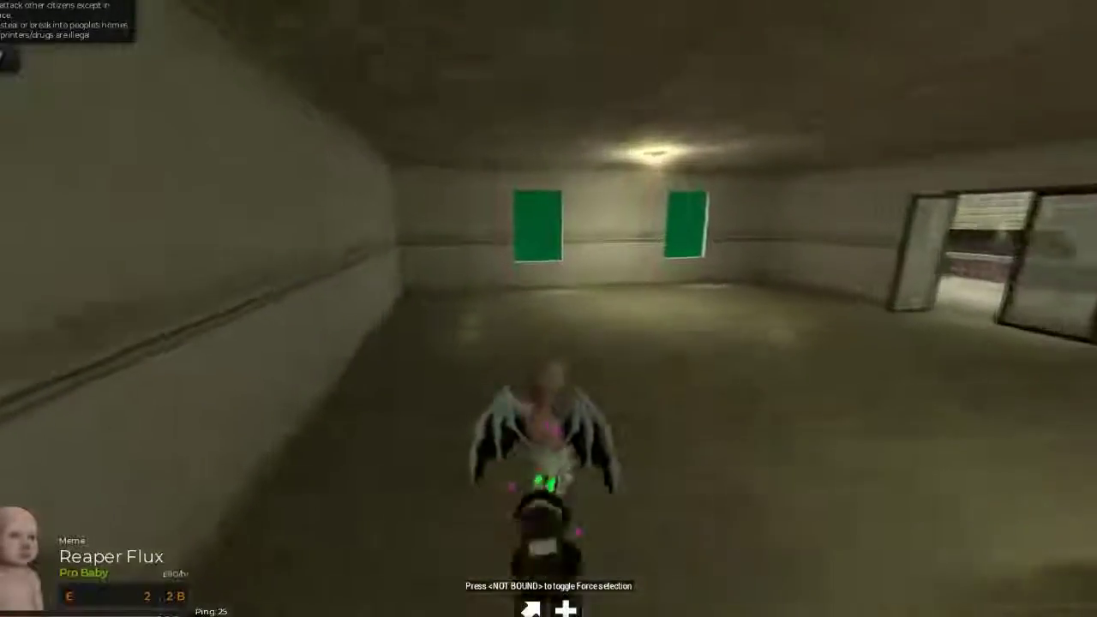
# Jump toward the green window, cross the room, and ride out down the street.
pyautogui.press('space')
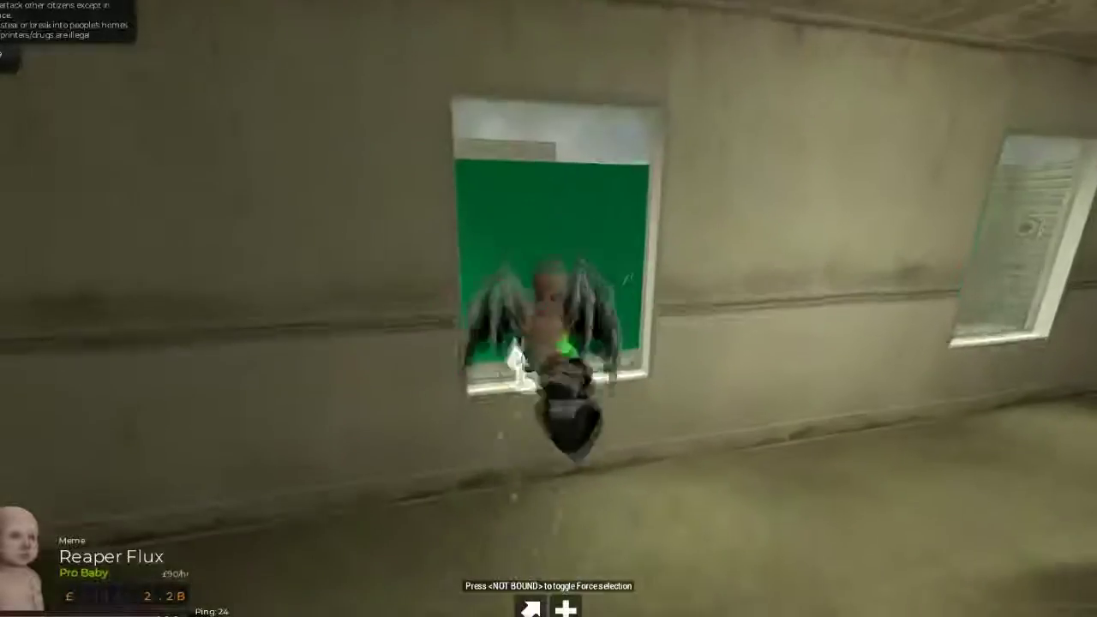
pyautogui.press('w')
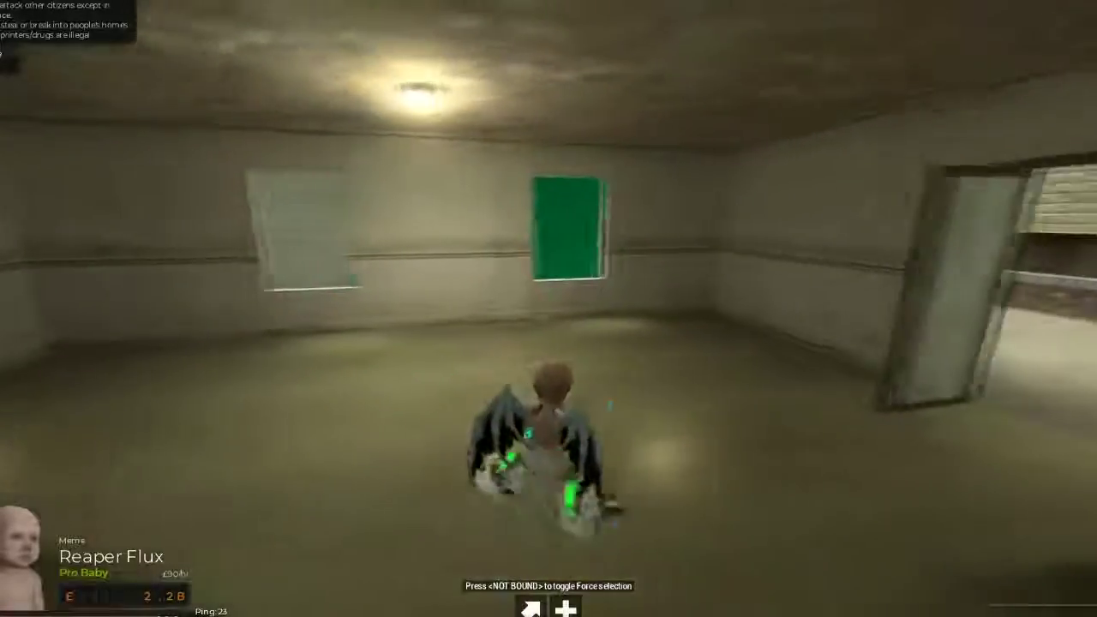
pyautogui.press('w')
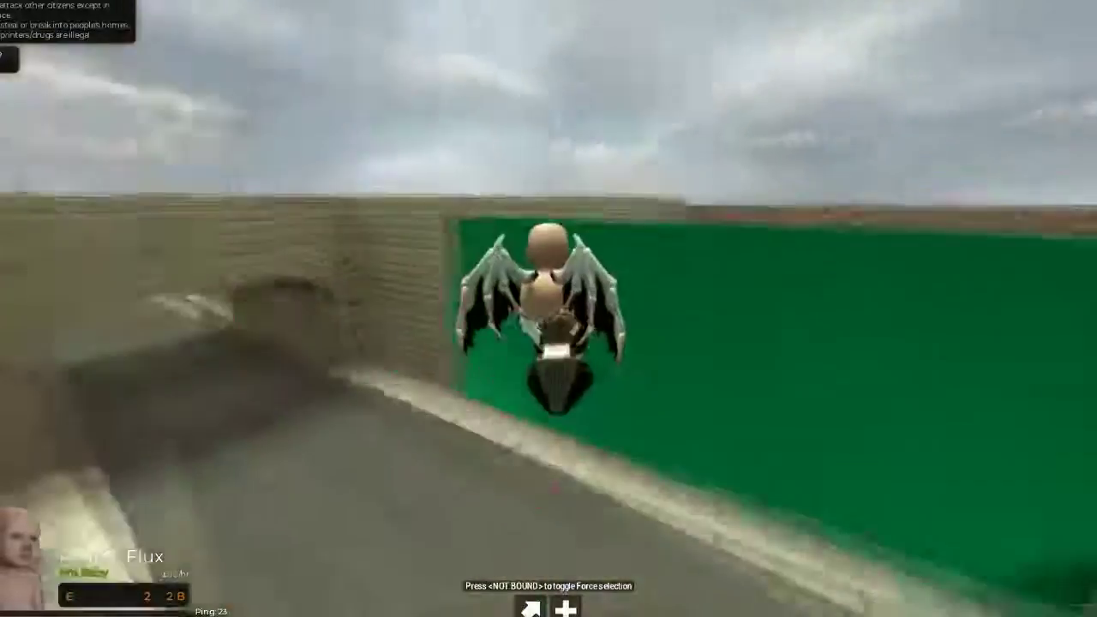
pyautogui.press('w')
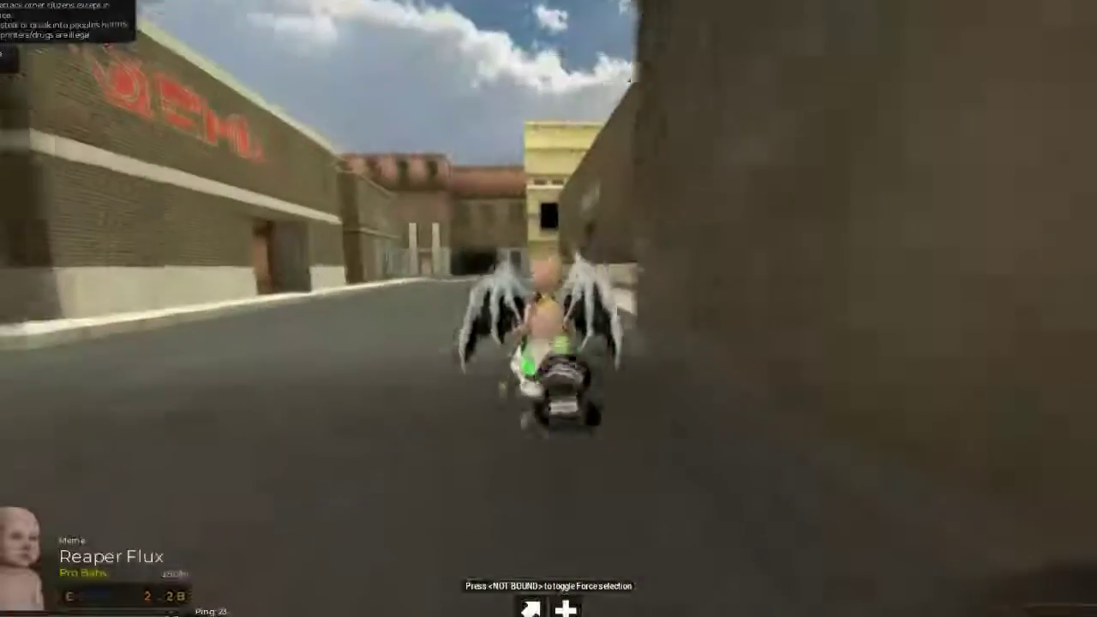
pyautogui.press('w')
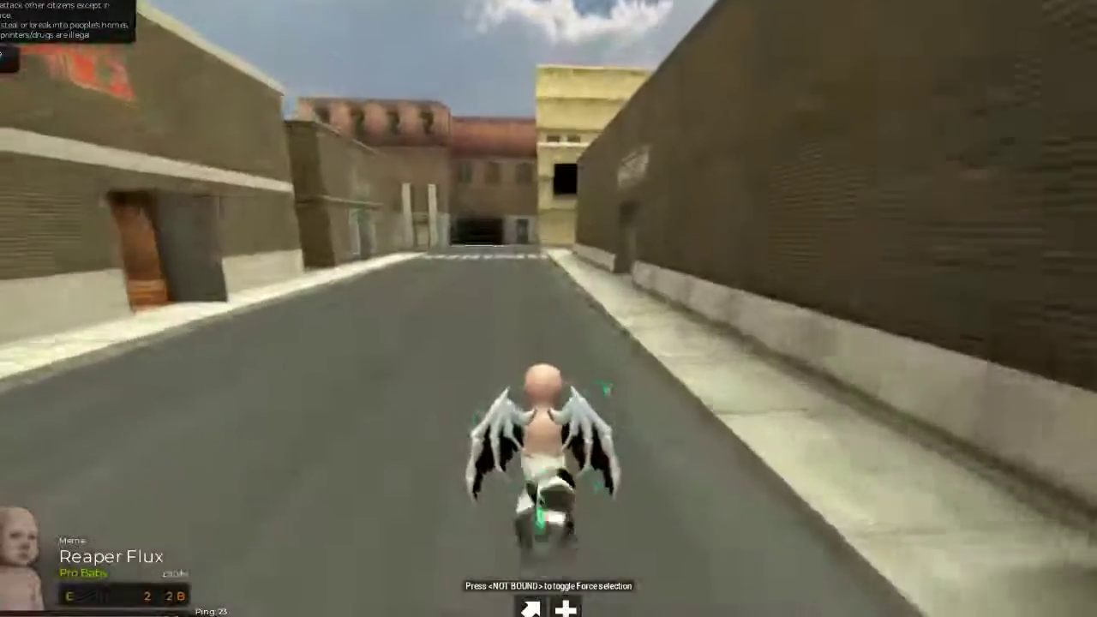
# Ride past the crosswalk and plaza into the ASAP tunnel.
pyautogui.press('w')
pyautogui.press('w')
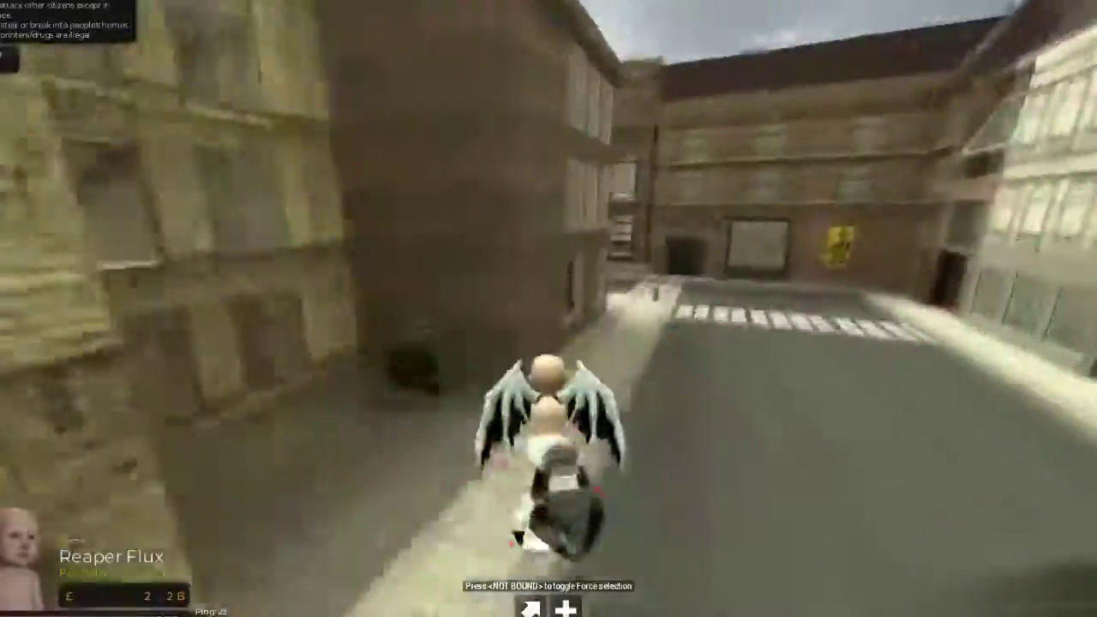
pyautogui.press('w')
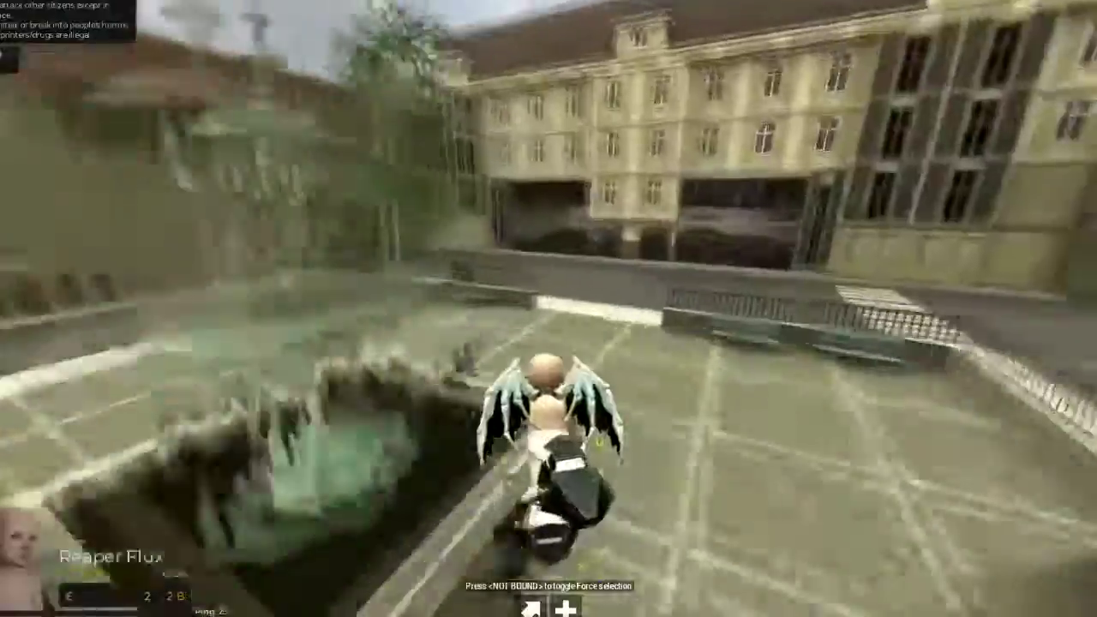
pyautogui.press('w')
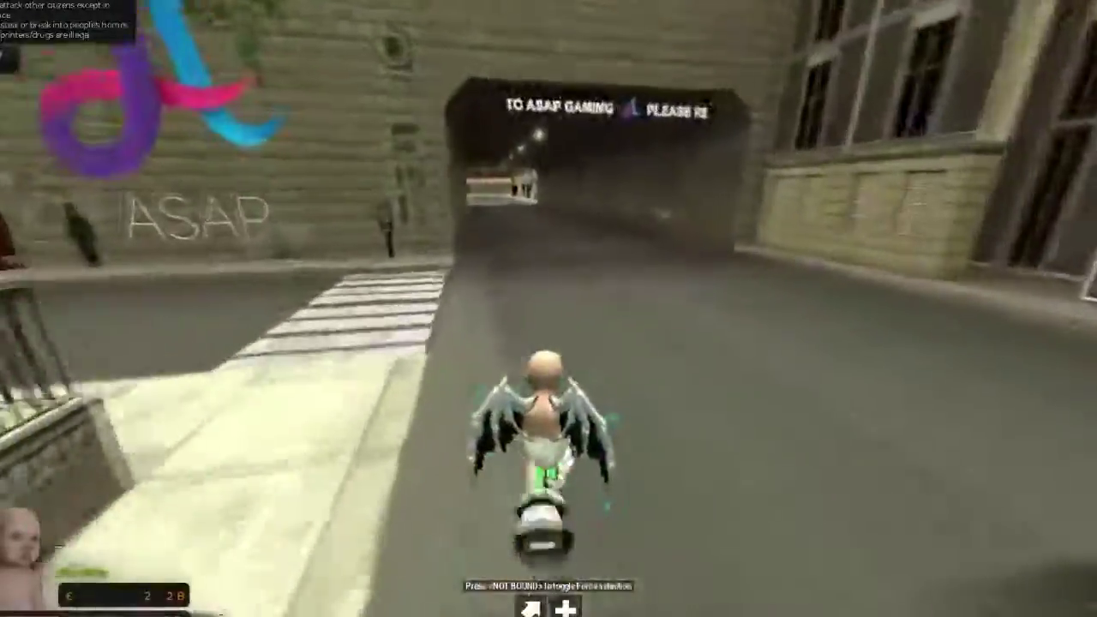
pyautogui.press('w')
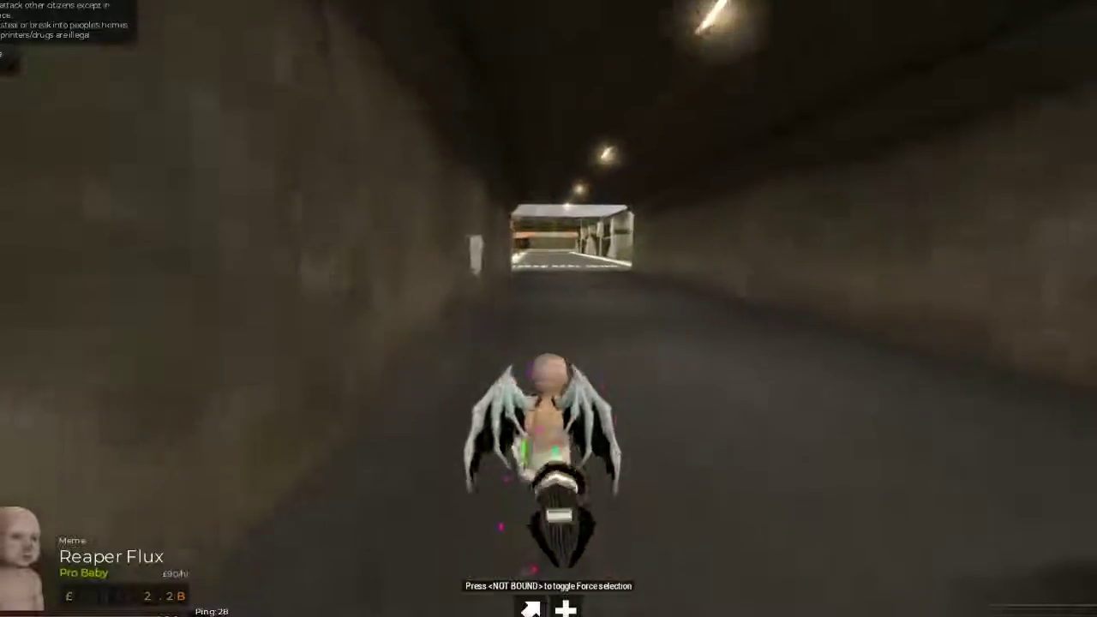